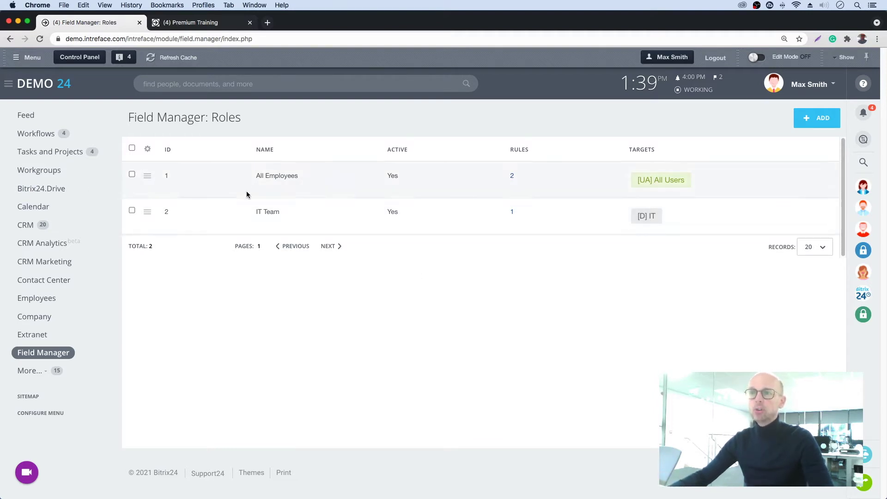
- Open the IT Team role's rules from the Field Manager roles list
{"action": "left_click", "coordinate": [513, 214]}
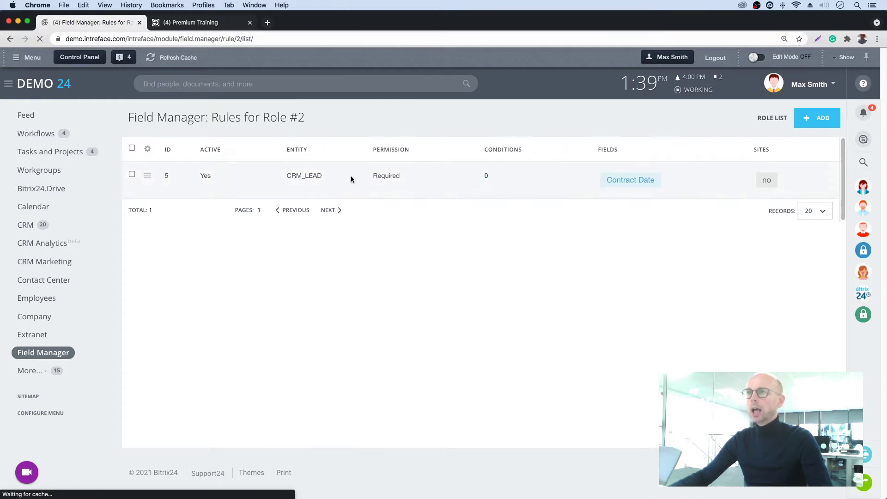
- Edit the IT Team's Contract Date lead rule to PERMISSION_DENIED and save it
{"action": "left_click", "coordinate": [147, 176]}
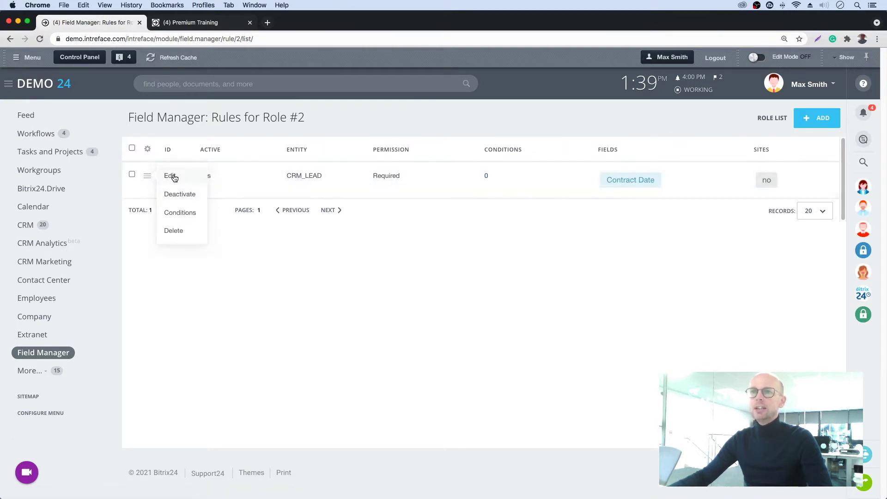
{"action": "left_click", "coordinate": [172, 175]}
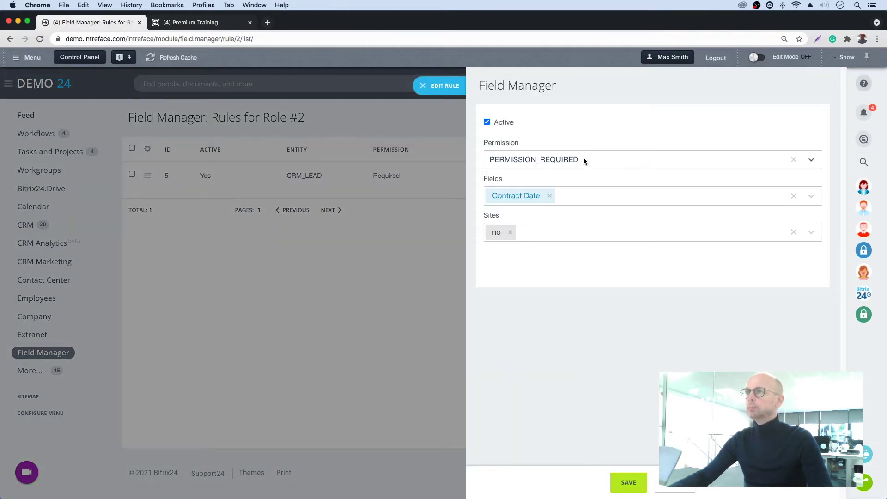
{"action": "left_click", "coordinate": [584, 159]}
{"action": "left_click", "coordinate": [580, 198]}
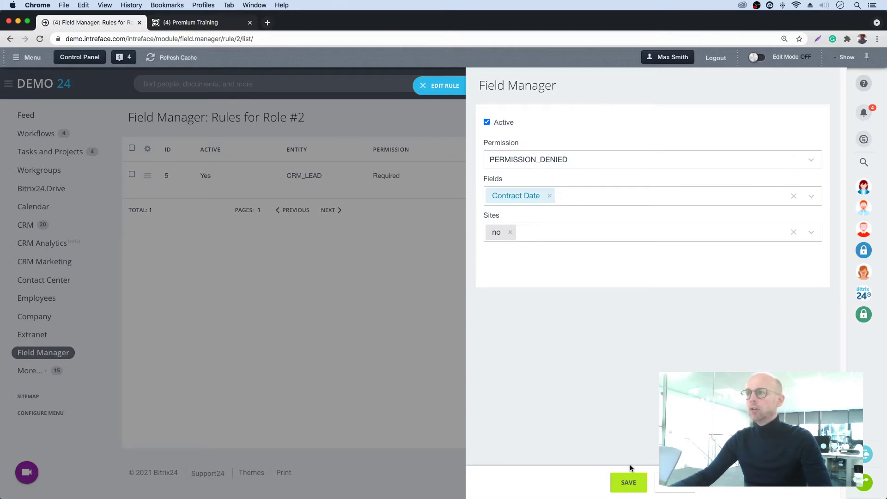
{"action": "left_click", "coordinate": [632, 482]}
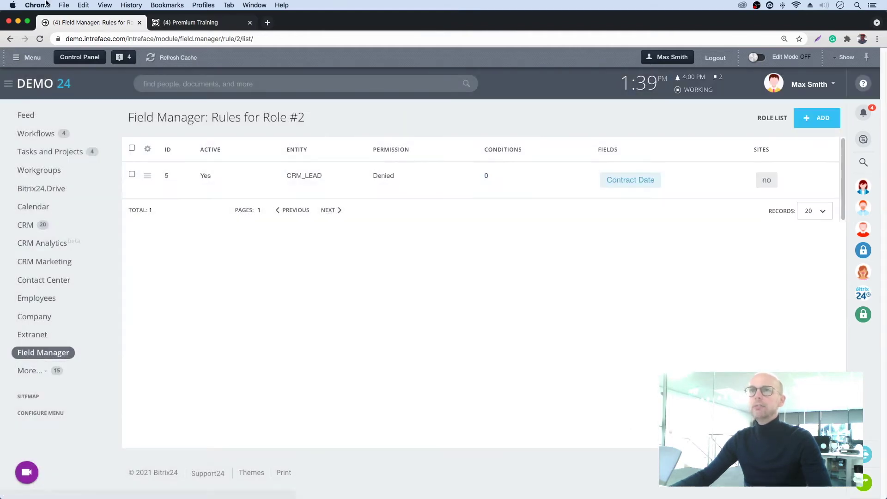
- Reload the Premium Training lead in the admin window to apply the changed rule
{"action": "left_click", "coordinate": [194, 22]}
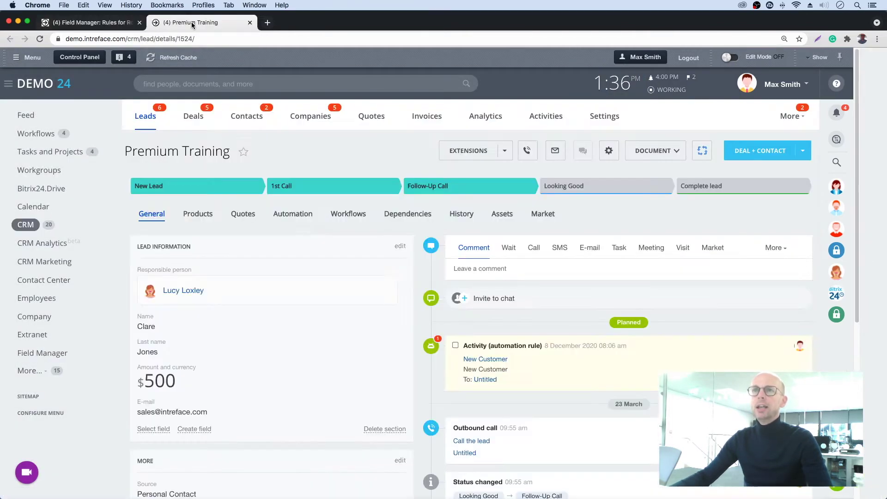
{"action": "left_click", "coordinate": [38, 41]}
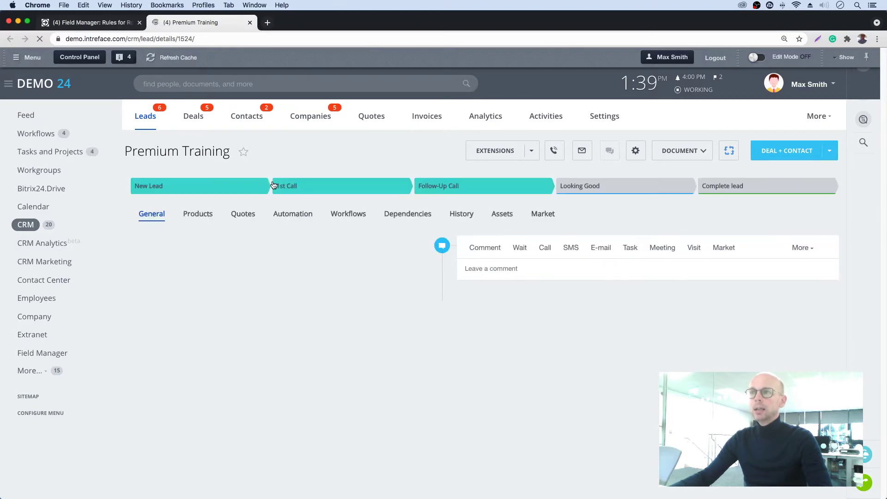
{"action": "scroll", "coordinate": [273, 185], "scroll_direction": "down", "scroll_amount": 4}
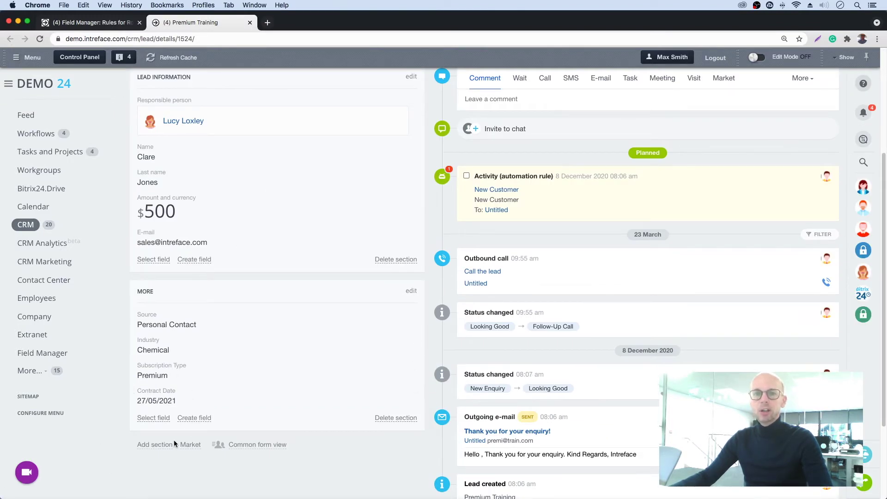
{"action": "scroll", "coordinate": [239, 359], "scroll_direction": "up", "scroll_amount": 4}
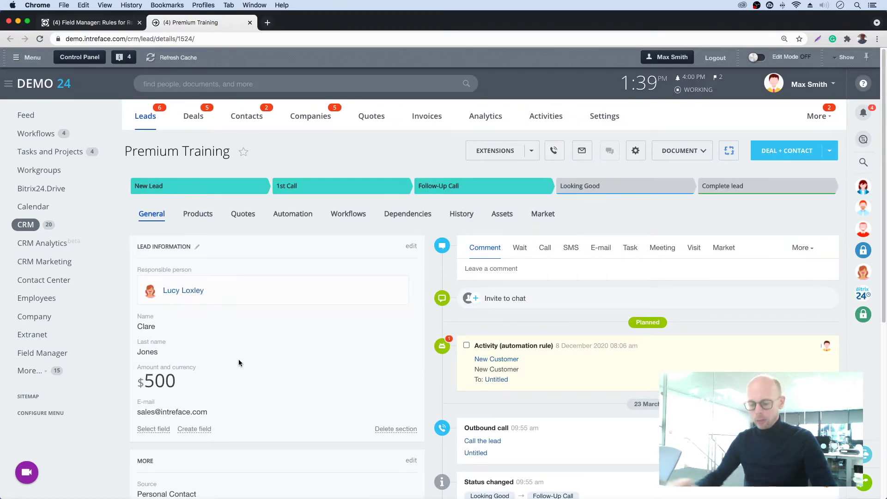
- Reload the lead as the other user and confirm Contract Date no longer appears
{"action": "key", "text": "ctrl+Right"}
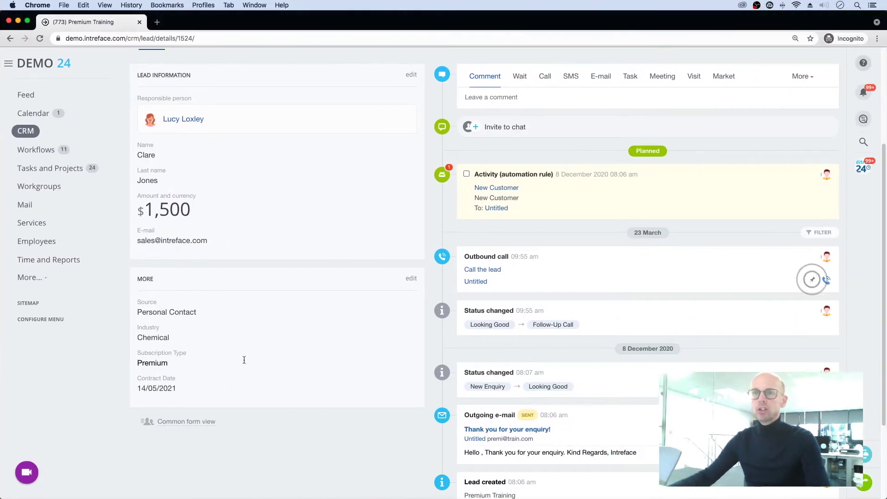
{"action": "scroll", "coordinate": [244, 360], "scroll_direction": "up", "scroll_amount": 4}
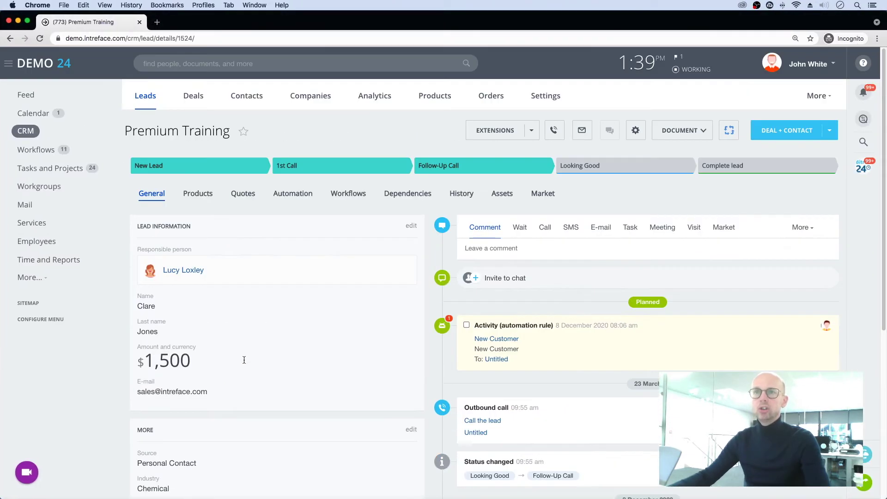
{"action": "left_click", "coordinate": [41, 40]}
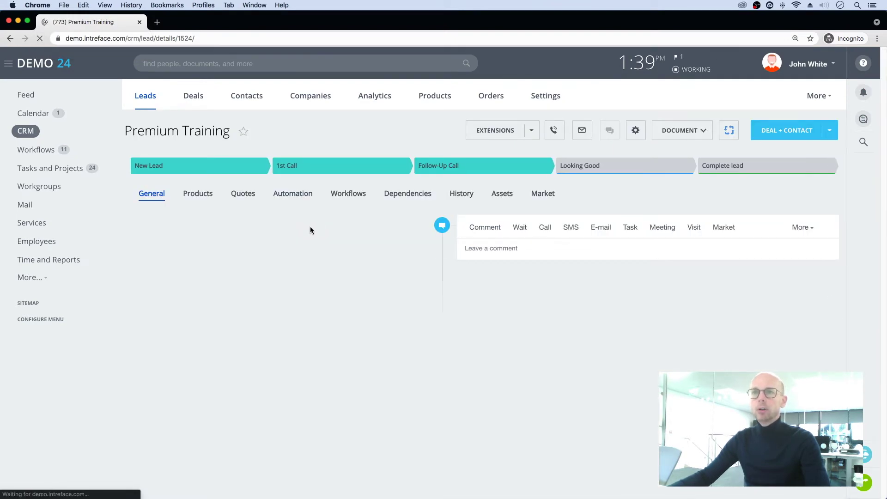
{"action": "scroll", "coordinate": [310, 229], "scroll_direction": "down", "scroll_amount": 5}
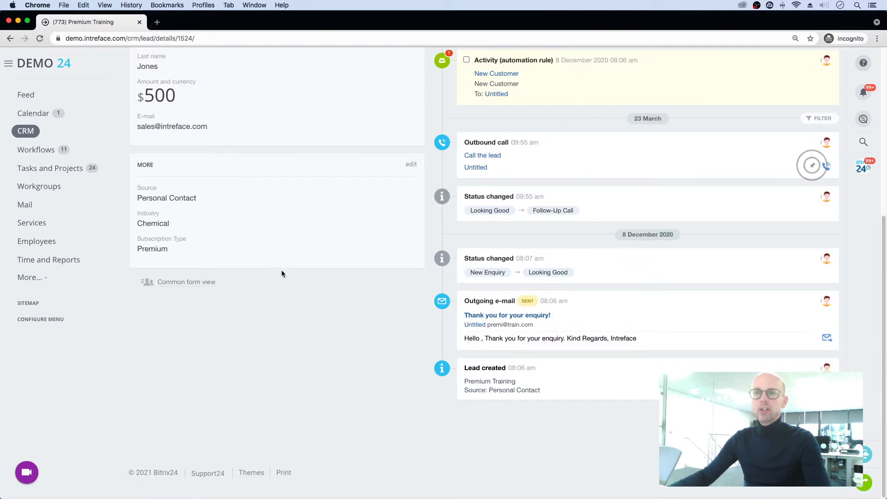
{"action": "scroll", "coordinate": [250, 212], "scroll_direction": "up", "scroll_amount": 5}
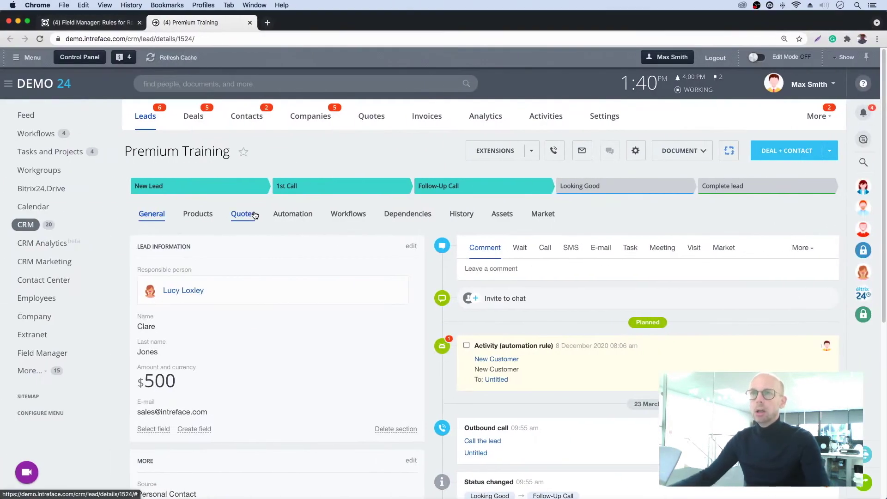
- Change the IT Team's Contract Date lead rule back to PERMISSION_REQUIRED and save it
{"action": "key", "text": "ctrl+shift+Tab"}
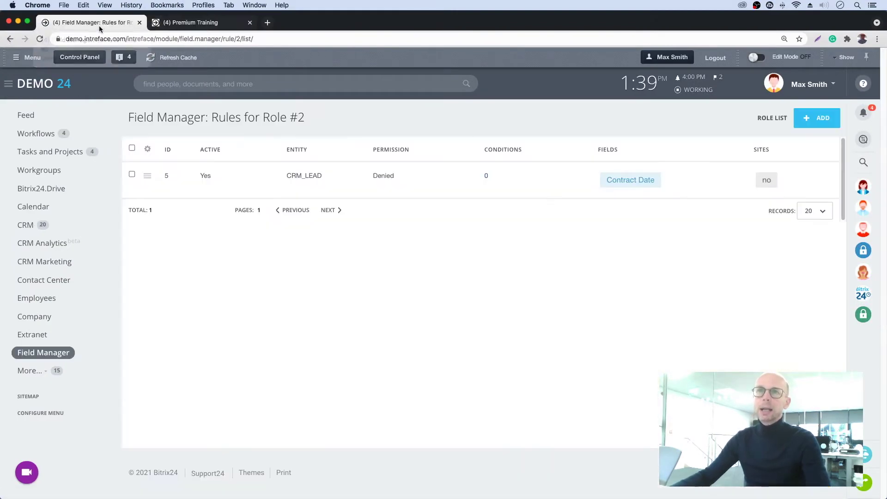
{"action": "left_click", "coordinate": [148, 176]}
{"action": "left_click", "coordinate": [175, 179]}
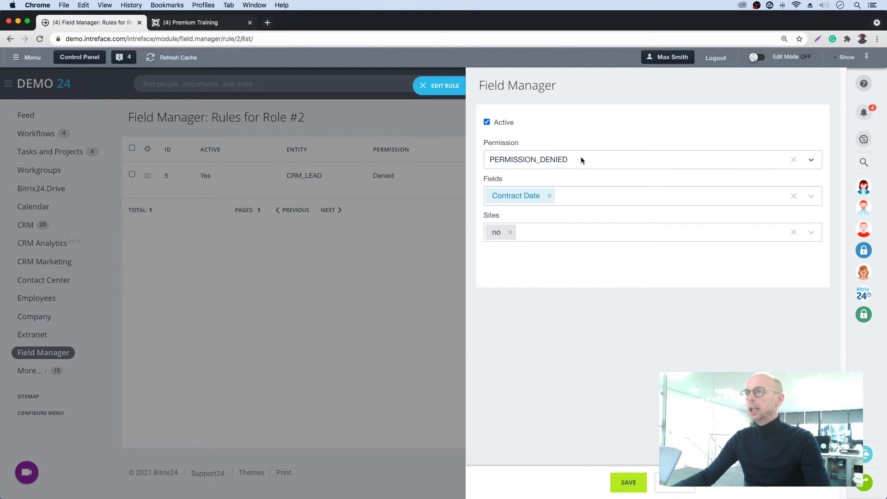
{"action": "left_click", "coordinate": [581, 160]}
{"action": "left_click", "coordinate": [584, 256]}
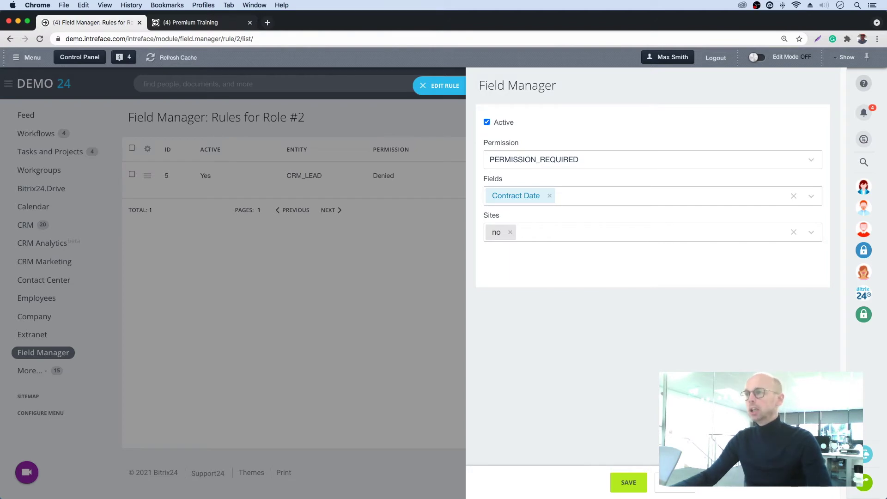
{"action": "left_click", "coordinate": [628, 482]}
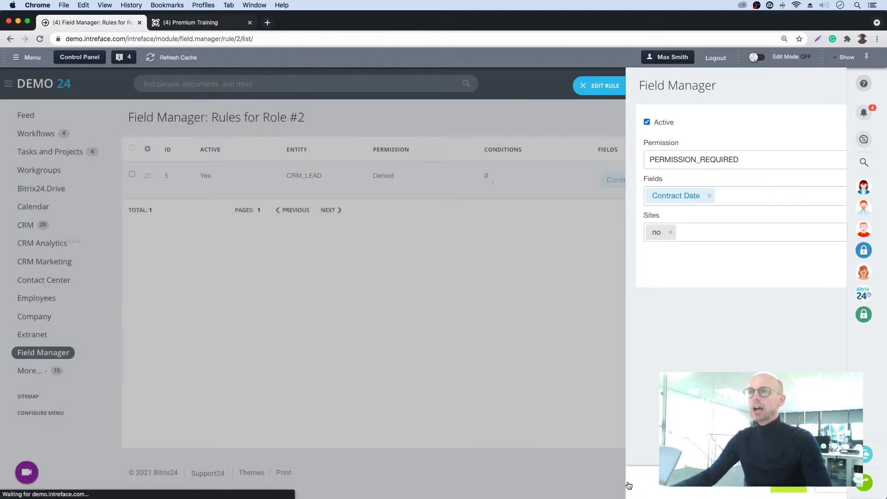
{"action": "key", "text": "ctrl+Right"}
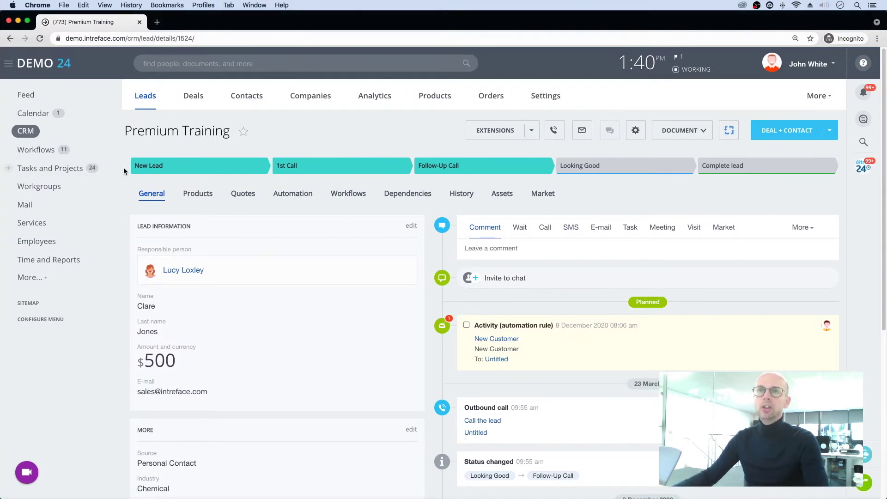
- Reload the lead, clear Contract Date and try saving to trigger the required-field error
{"action": "scroll", "coordinate": [152, 175], "scroll_direction": "down", "scroll_amount": 3}
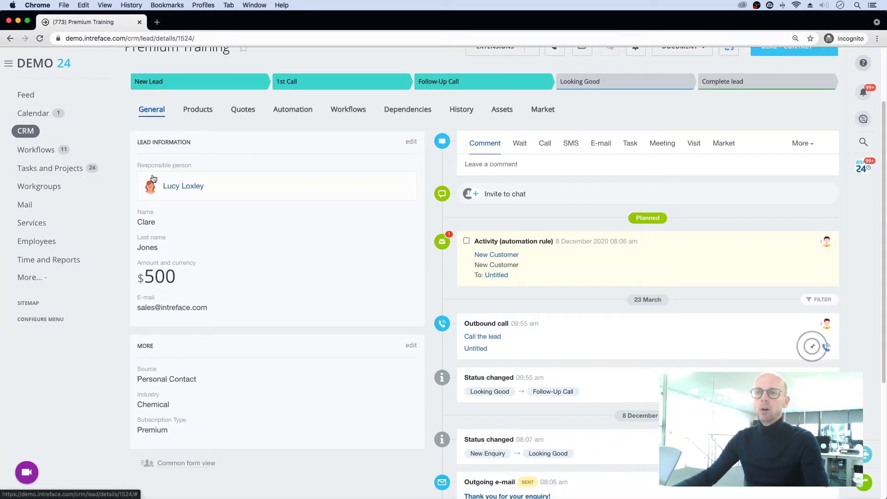
{"action": "scroll", "coordinate": [154, 179], "scroll_direction": "down", "scroll_amount": 3}
{"action": "scroll", "coordinate": [154, 179], "scroll_direction": "up", "scroll_amount": 6}
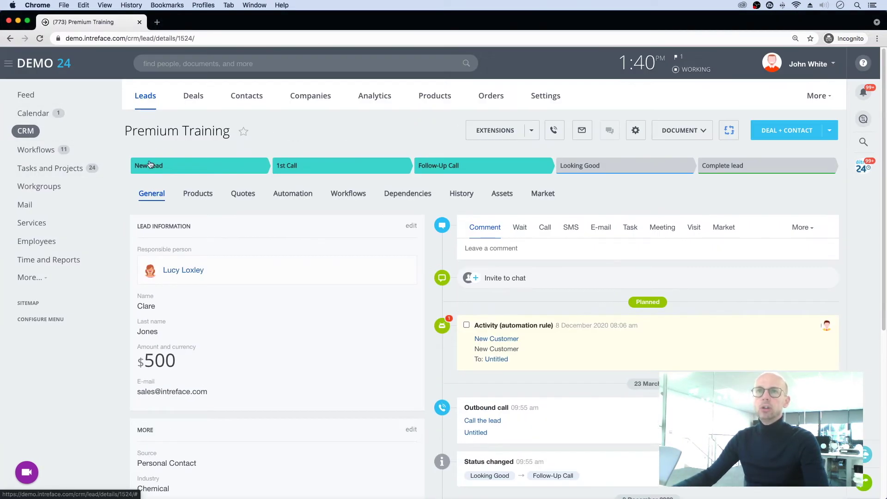
{"action": "left_click", "coordinate": [41, 39]}
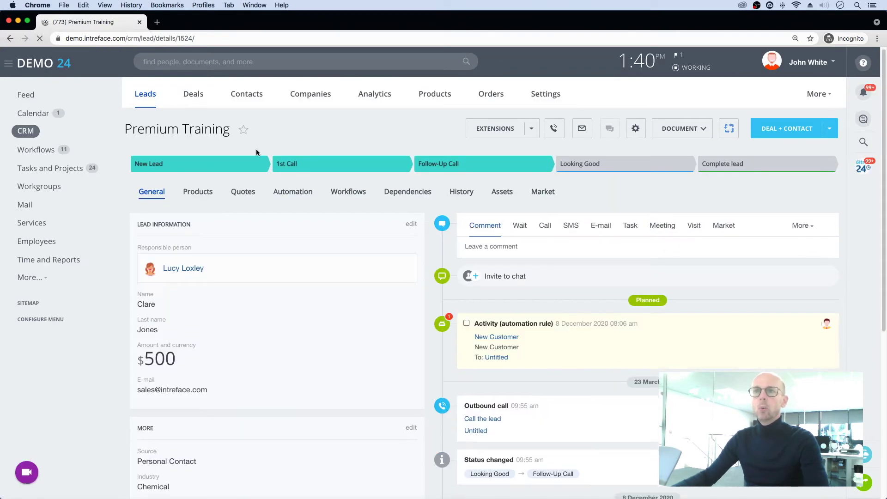
{"action": "scroll", "coordinate": [256, 149], "scroll_direction": "down", "scroll_amount": 4}
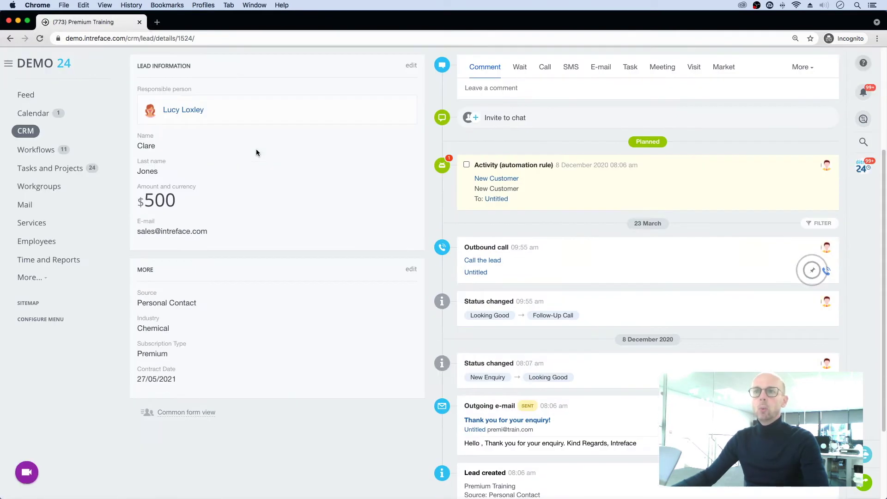
{"action": "left_click", "coordinate": [191, 378]}
{"action": "left_click_drag", "start_coordinate": [197, 380], "coordinate": [120, 378]}
{"action": "key", "text": "BackSpace"}
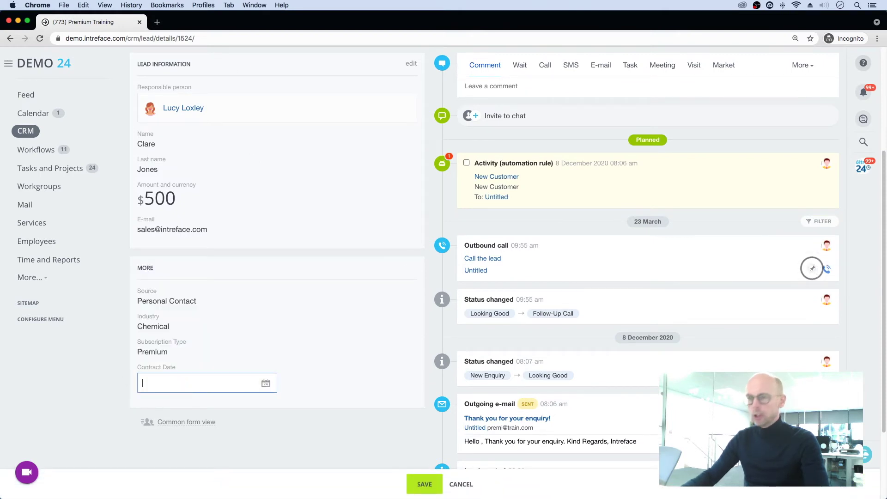
{"action": "left_click", "coordinate": [423, 484]}
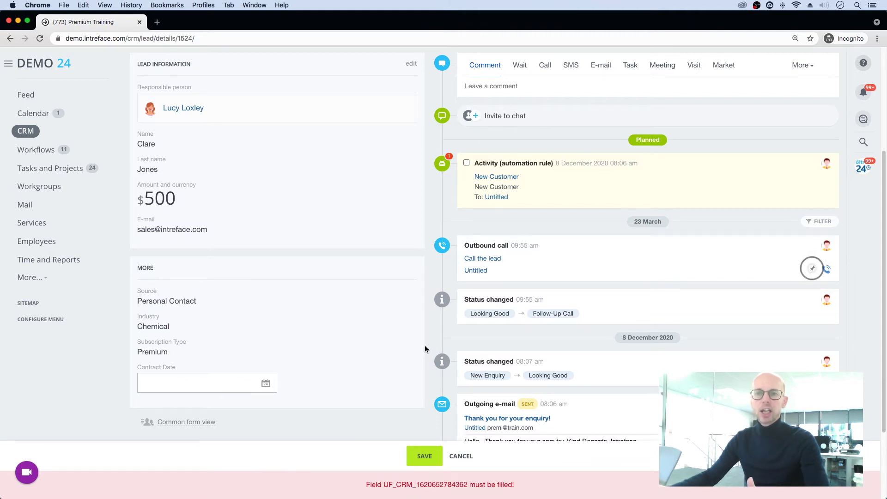
- Set Contract Date to 13/05/2021 in the date picker and save the lead
{"action": "left_click", "coordinate": [156, 379]}
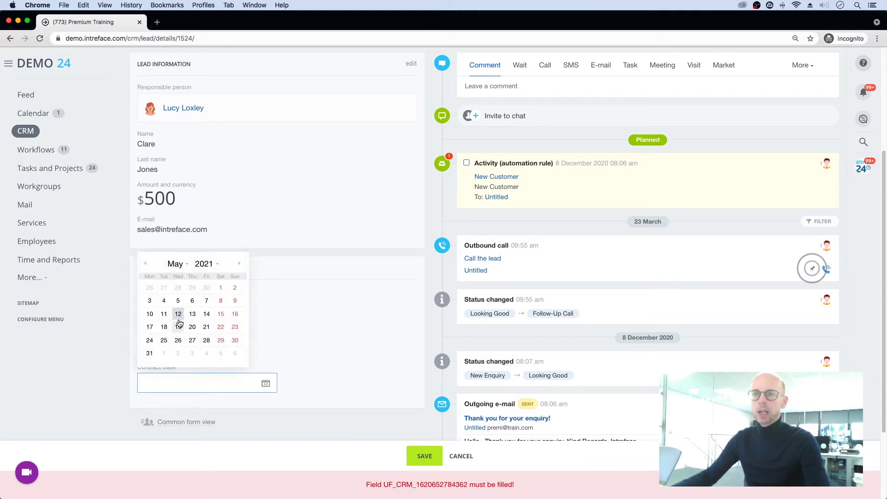
{"action": "left_click", "coordinate": [193, 313]}
{"action": "left_click", "coordinate": [436, 462]}
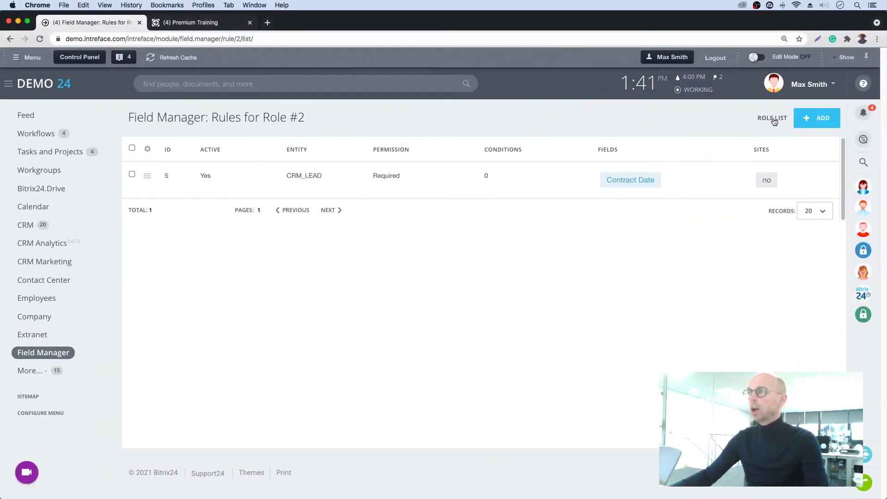
- Return to the role list and open the All Employees role's 2 rules
{"action": "left_click", "coordinate": [772, 119]}
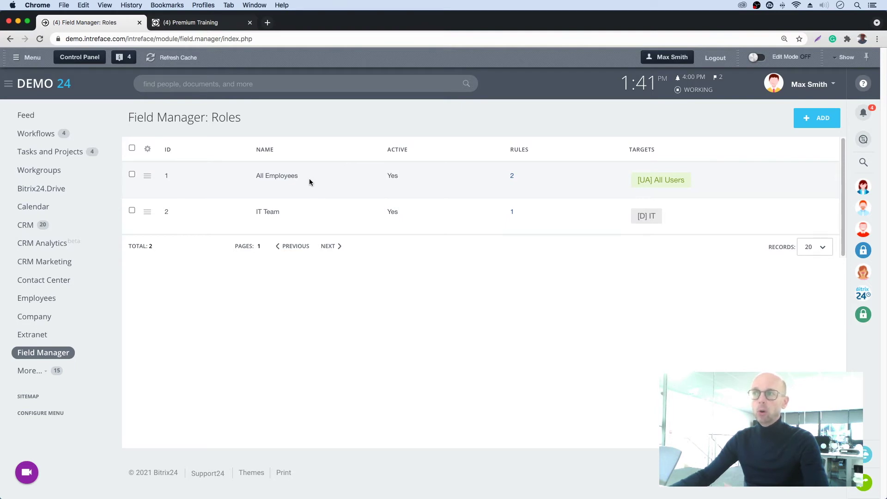
{"action": "left_click", "coordinate": [512, 178]}
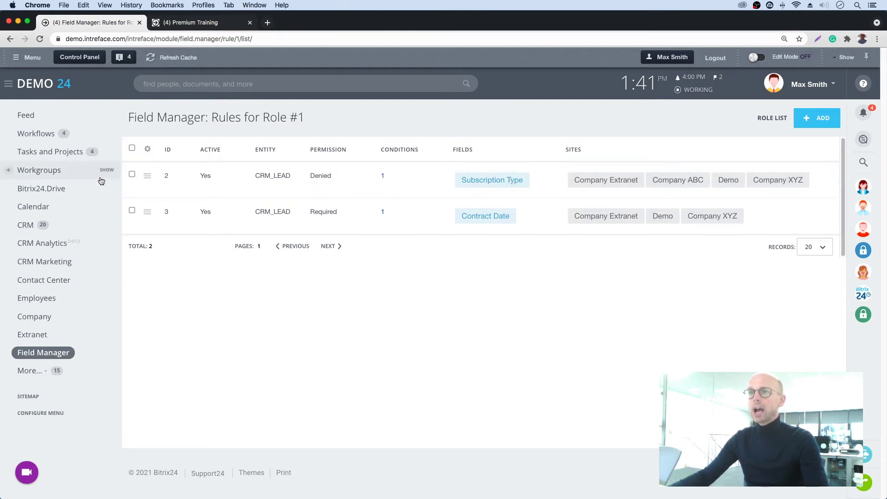
{"action": "left_click", "coordinate": [148, 175]}
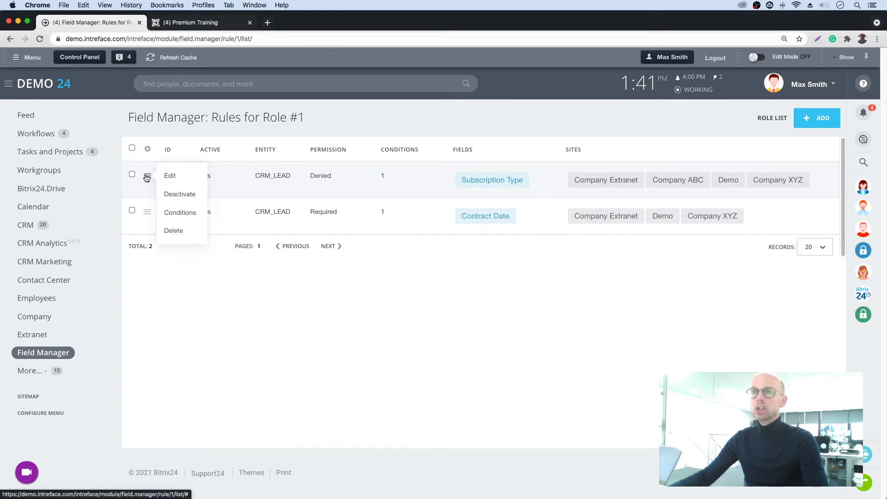
{"action": "left_click", "coordinate": [173, 179]}
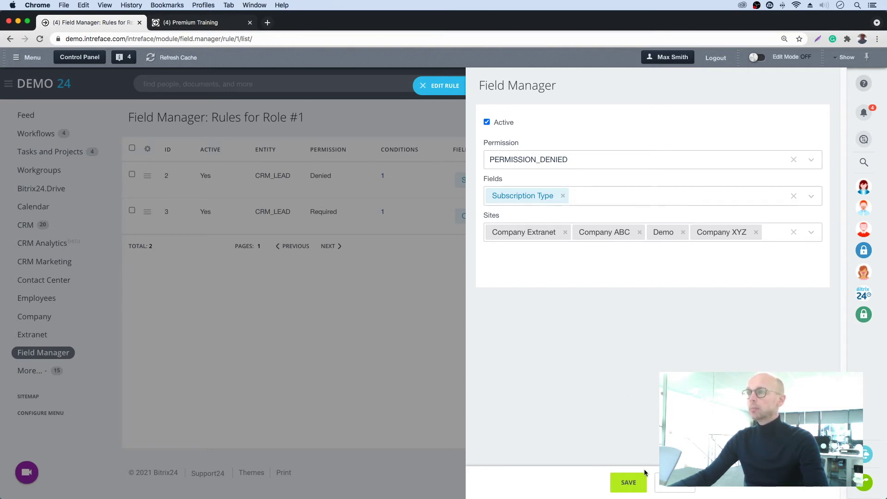
{"action": "left_click", "coordinate": [627, 488]}
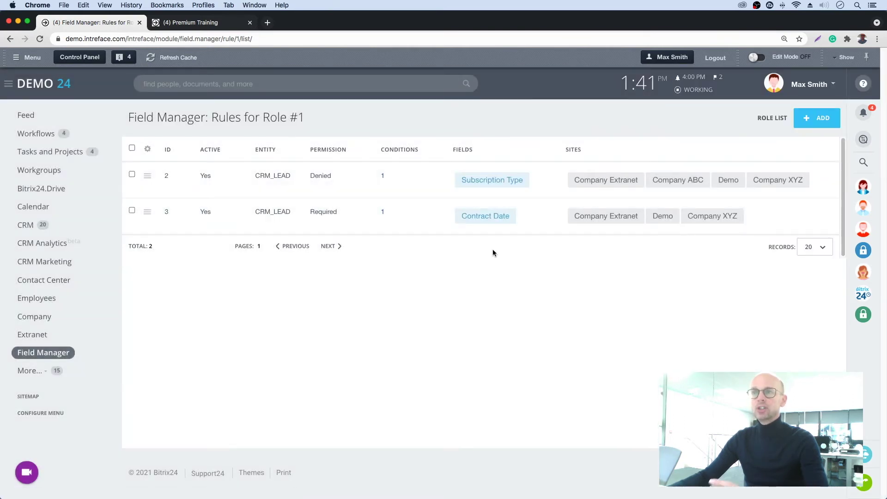
{"action": "left_click", "coordinate": [383, 176]}
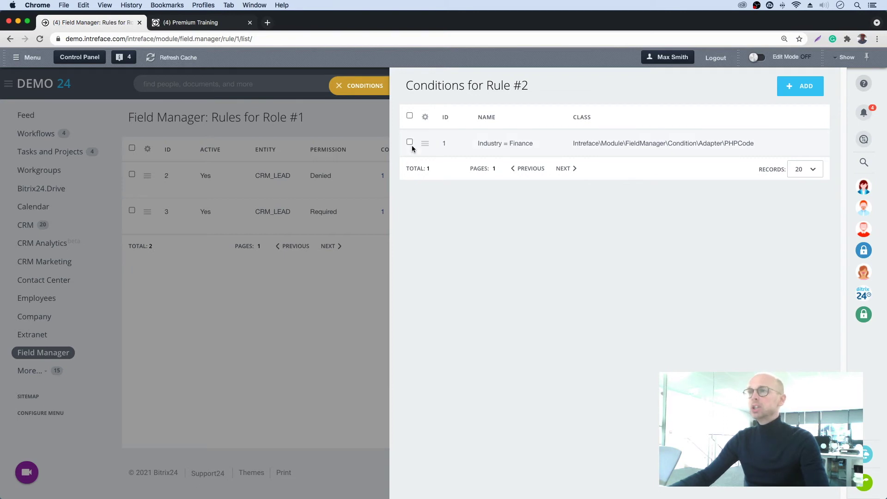
{"action": "left_click", "coordinate": [429, 145]}
{"action": "left_click", "coordinate": [445, 143]}
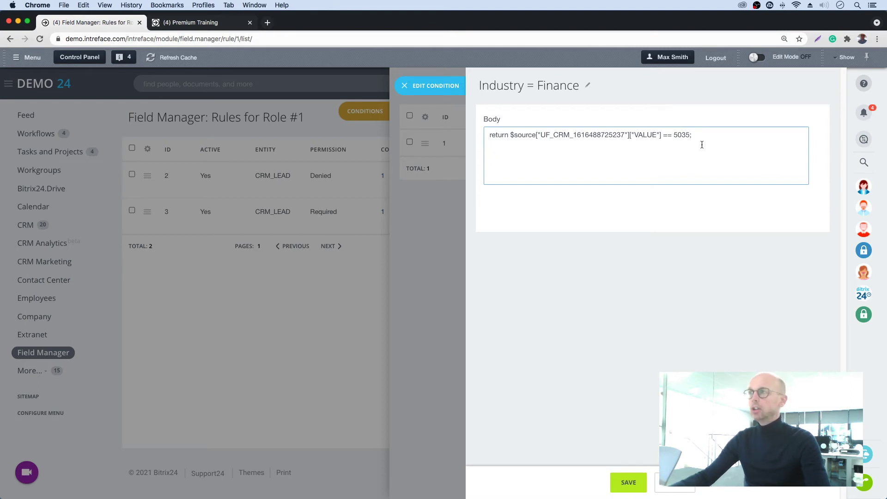
{"action": "left_click", "coordinate": [628, 482]}
{"action": "left_click", "coordinate": [370, 95]}
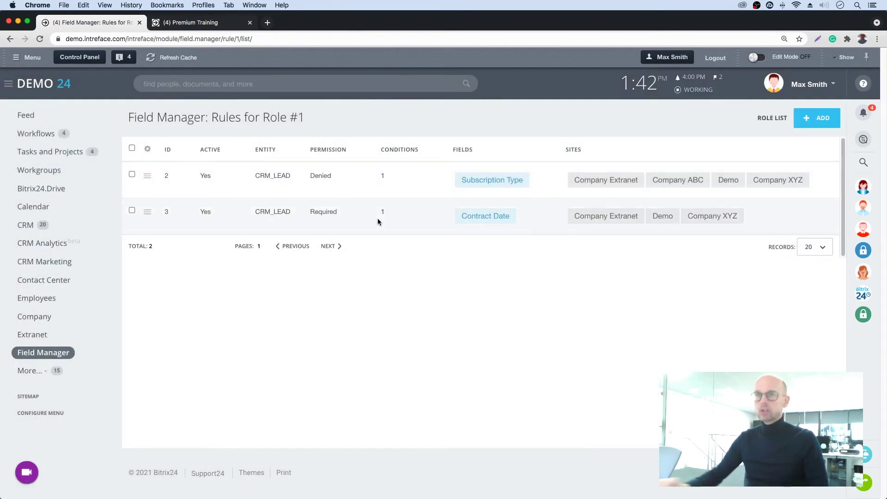
- Set the Premium Training lead's Industry to Finance, save, and reload to hide Subscription Type
{"action": "left_click", "coordinate": [201, 24]}
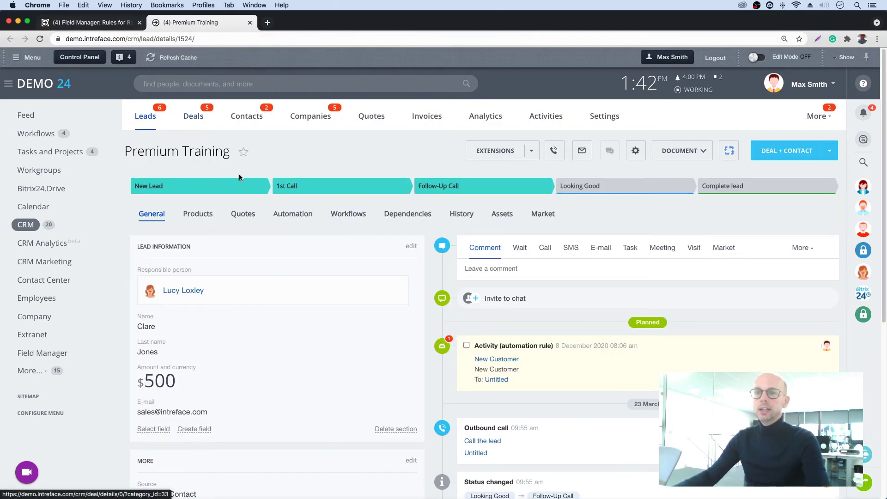
{"action": "scroll", "coordinate": [242, 178], "scroll_direction": "down", "scroll_amount": 3}
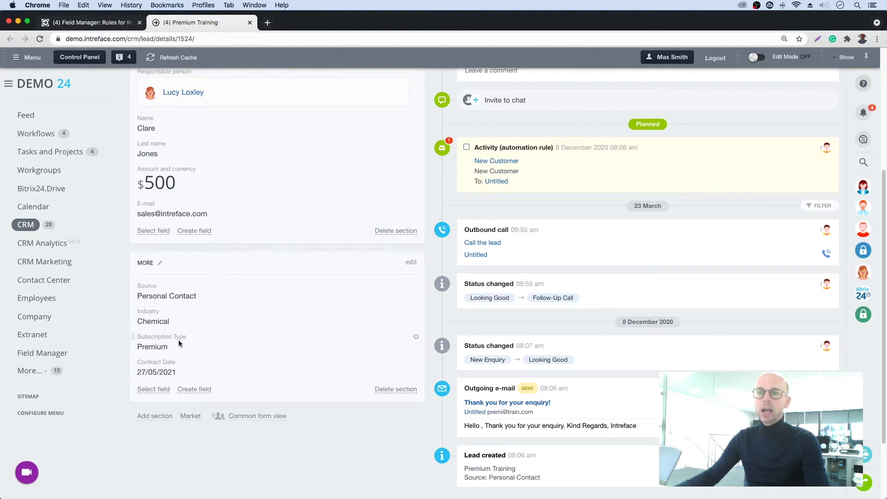
{"action": "left_click", "coordinate": [157, 325]}
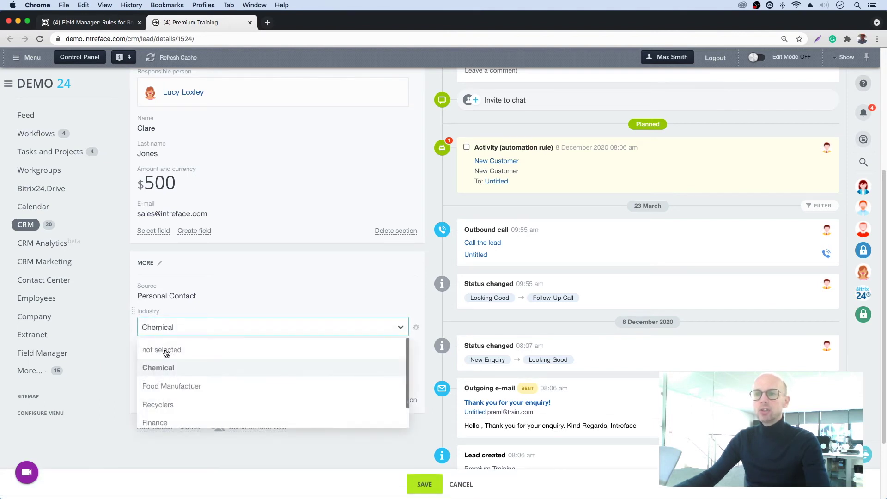
{"action": "left_click", "coordinate": [180, 420]}
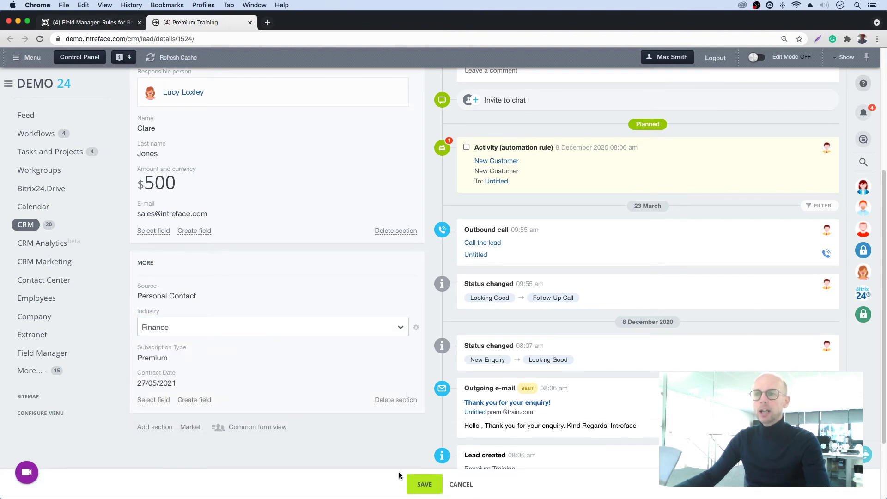
{"action": "left_click", "coordinate": [423, 484]}
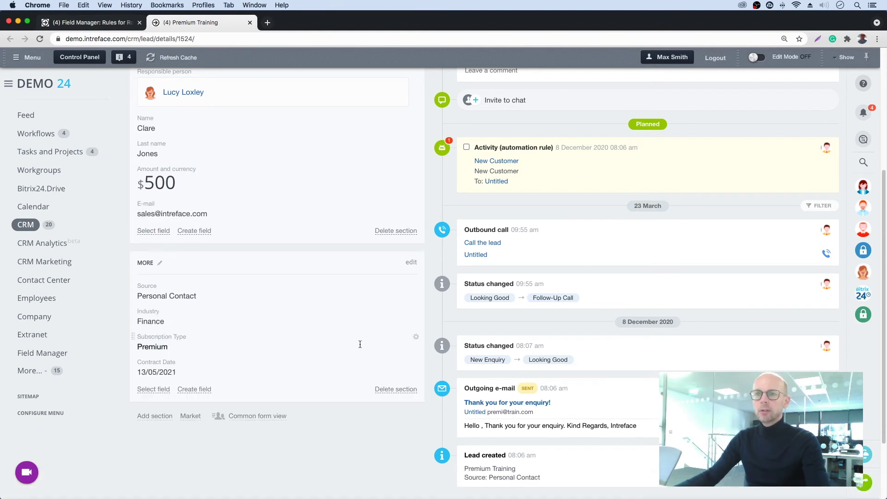
{"action": "left_click", "coordinate": [39, 39]}
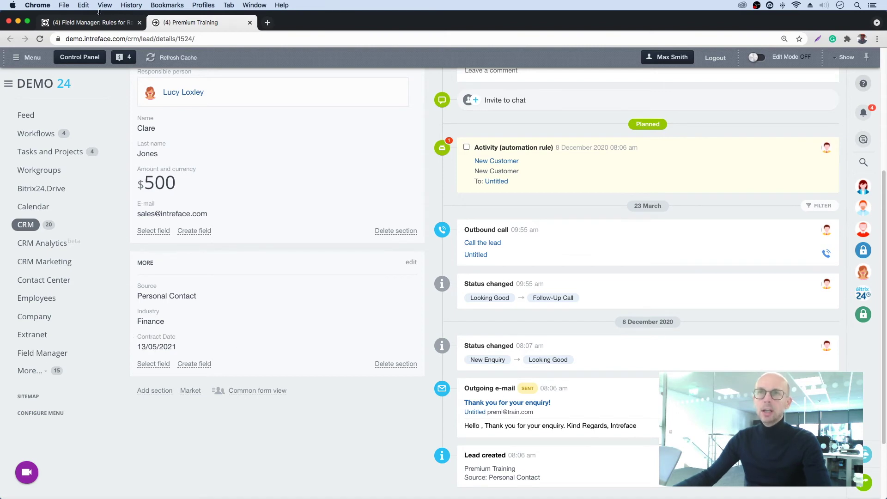
{"action": "left_click", "coordinate": [92, 24]}
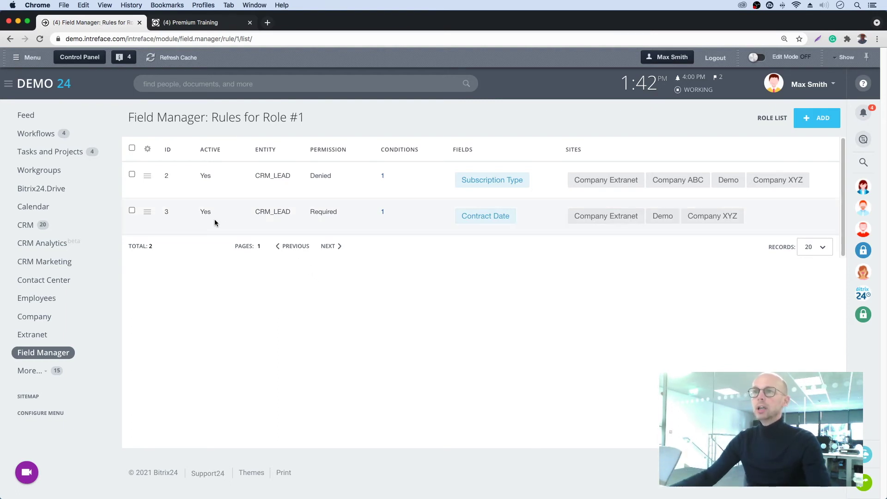
- Review rule 3's Contract Date settings for Company Extranet, Demo and Company XYZ, closing without changes
{"action": "left_click", "coordinate": [147, 212]}
{"action": "left_click", "coordinate": [178, 213]}
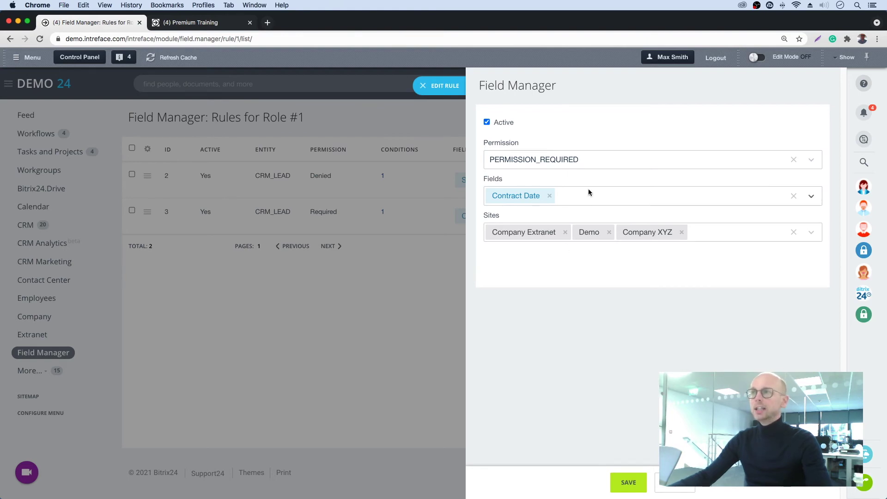
{"action": "left_click", "coordinate": [422, 85]}
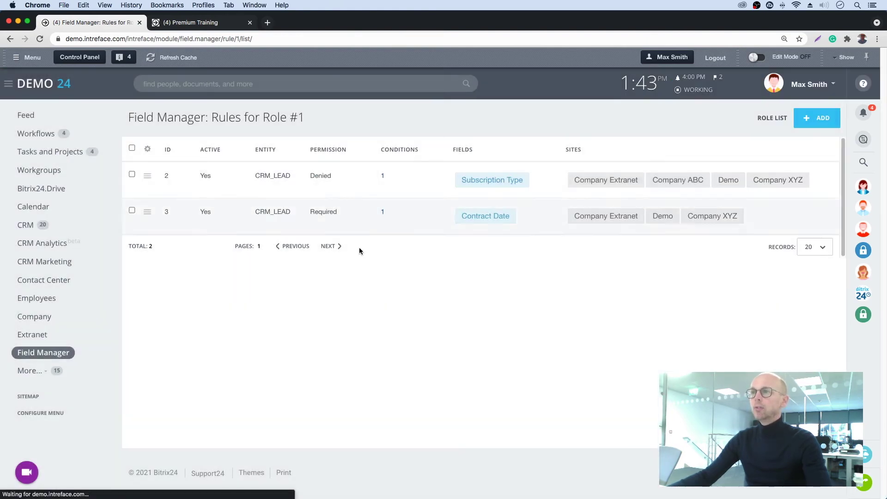
- Open rule 3's conditions, save the Opportunity over 1000 condition, and close the conditions panel
{"action": "left_click", "coordinate": [384, 213]}
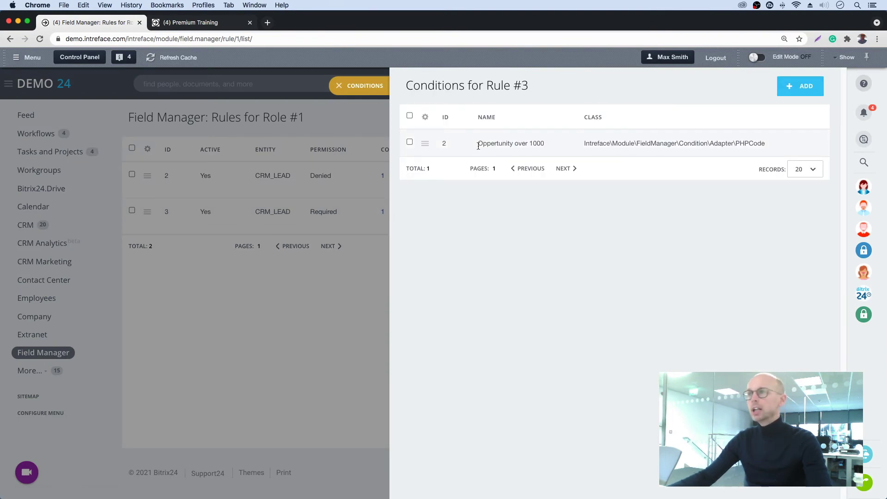
{"action": "left_click", "coordinate": [424, 144]}
{"action": "left_click", "coordinate": [446, 145]}
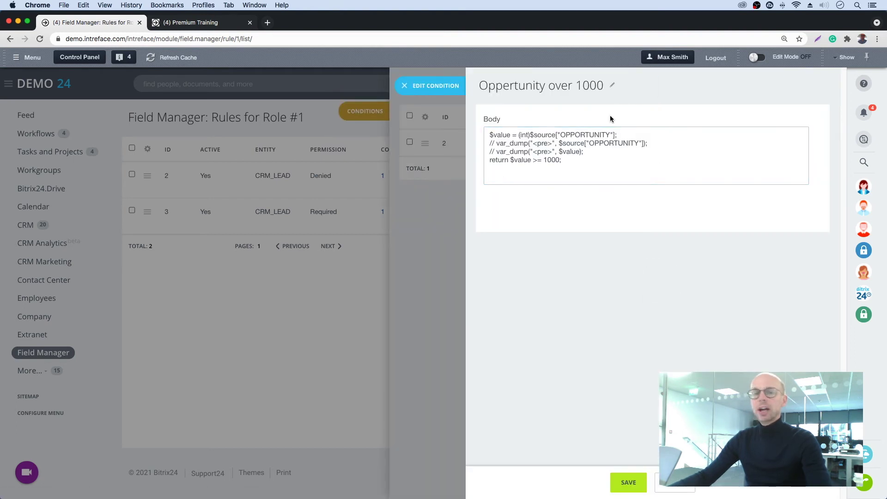
{"action": "left_click", "coordinate": [629, 483]}
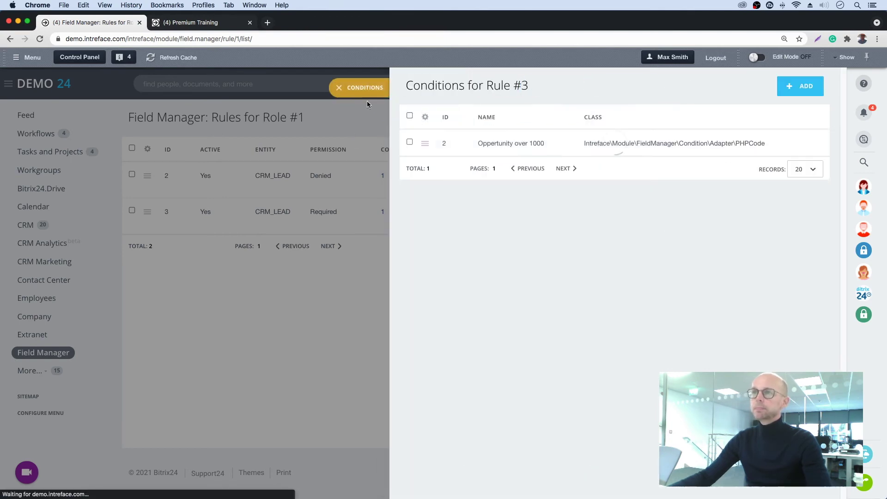
{"action": "left_click", "coordinate": [368, 92]}
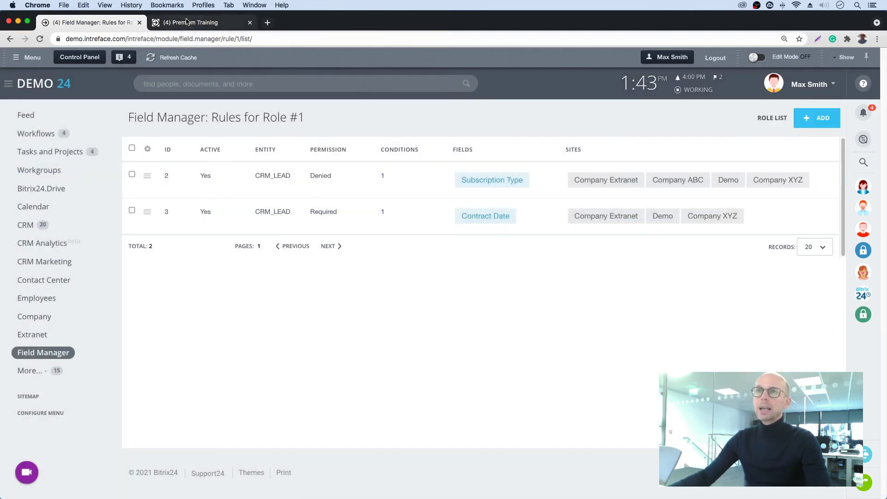
{"action": "left_click", "coordinate": [188, 22]}
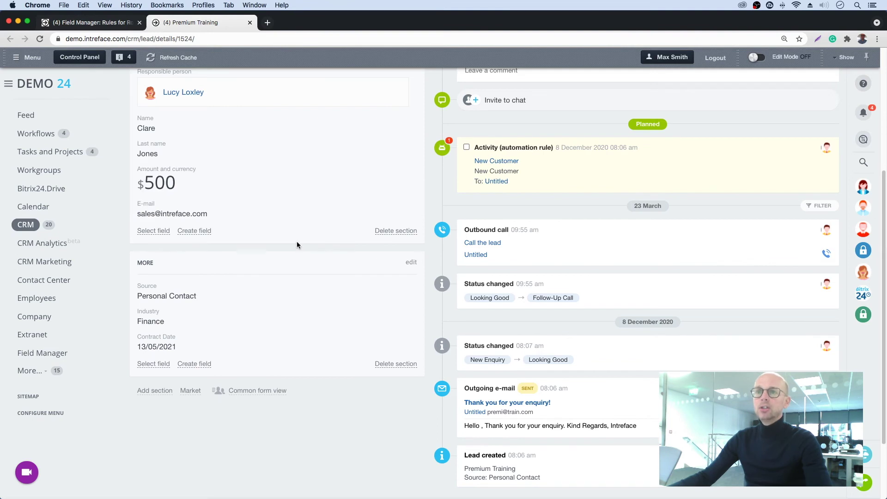
- Reload the Premium Training lead, delete its 13/05/2021 Contract Date and save it empty
{"action": "left_click", "coordinate": [40, 39]}
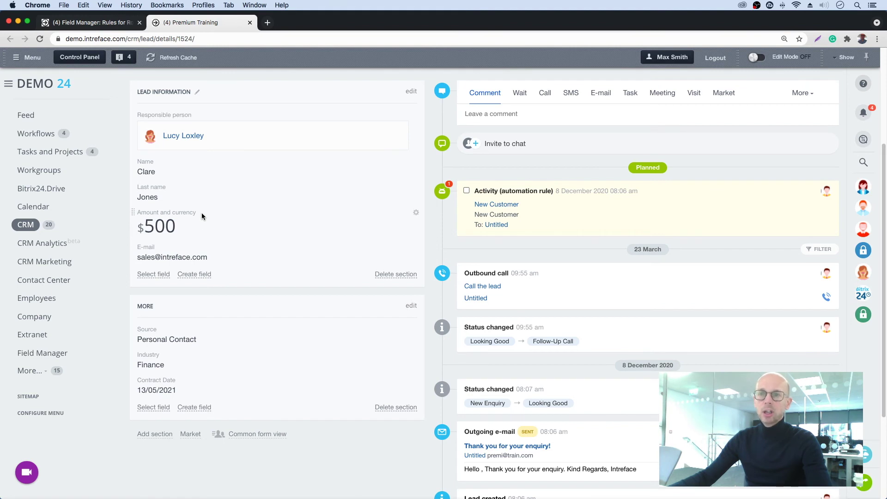
{"action": "left_click", "coordinate": [179, 389]}
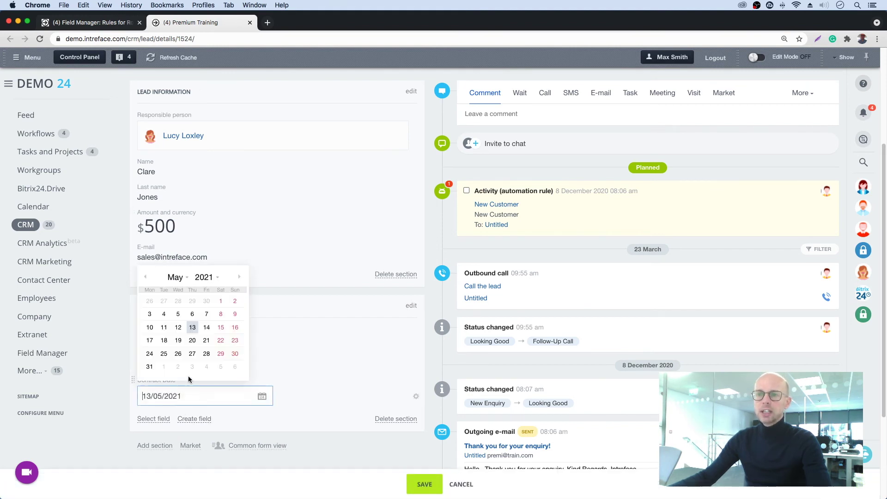
{"action": "left_click_drag", "start_coordinate": [188, 397], "coordinate": [101, 393]}
{"action": "key", "text": "BackSpace"}
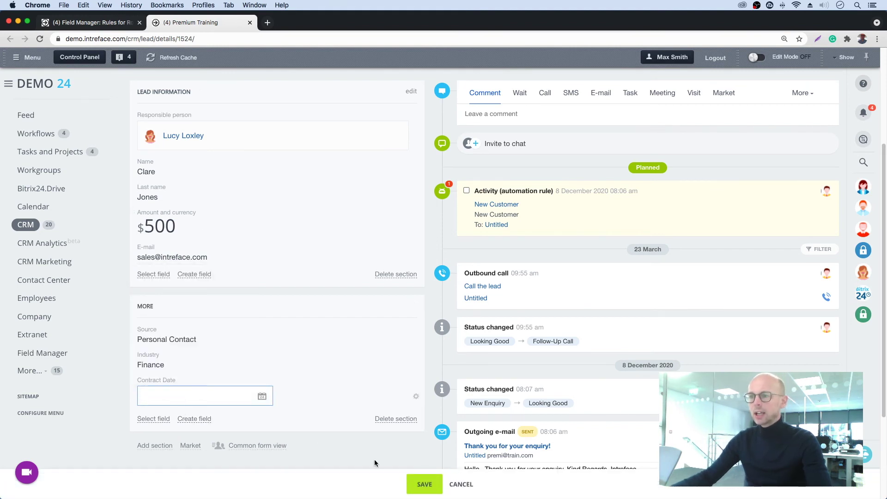
{"action": "left_click", "coordinate": [423, 483]}
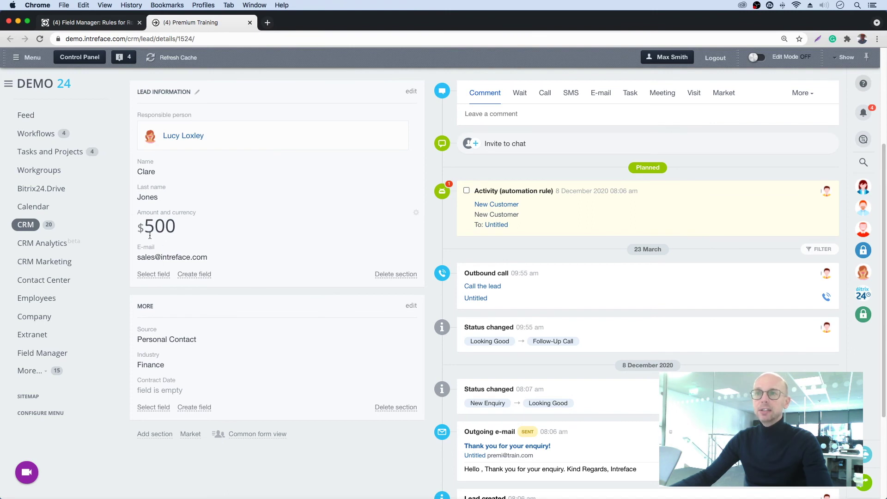
- Change the lead's amount from 500.00 to 2000 and attempt to save
{"action": "left_click", "coordinate": [187, 225]}
{"action": "left_click", "coordinate": [241, 227]}
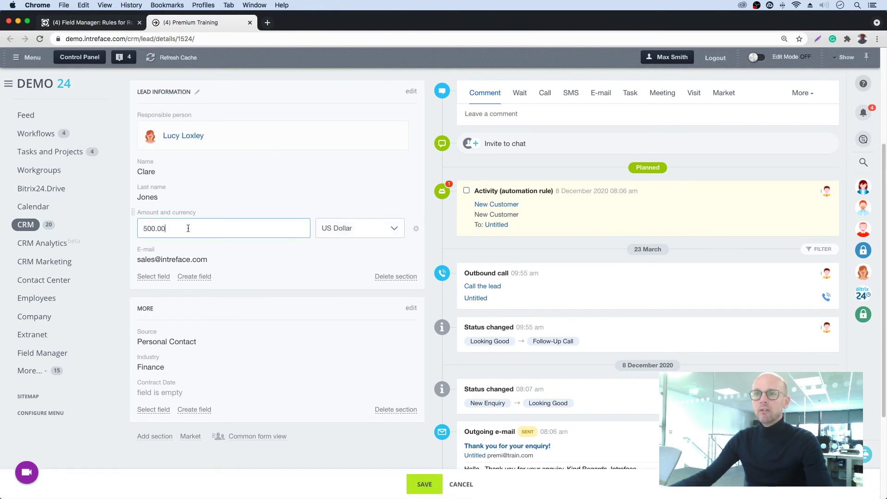
{"action": "key", "text": "BackSpace"}
{"action": "key", "text": "BackSpace"}
{"action": "key", "text": "BackSpace"}
{"action": "key", "text": "BackSpace"}
{"action": "key", "text": "BackSpace"}
{"action": "key", "text": "BackSpace"}
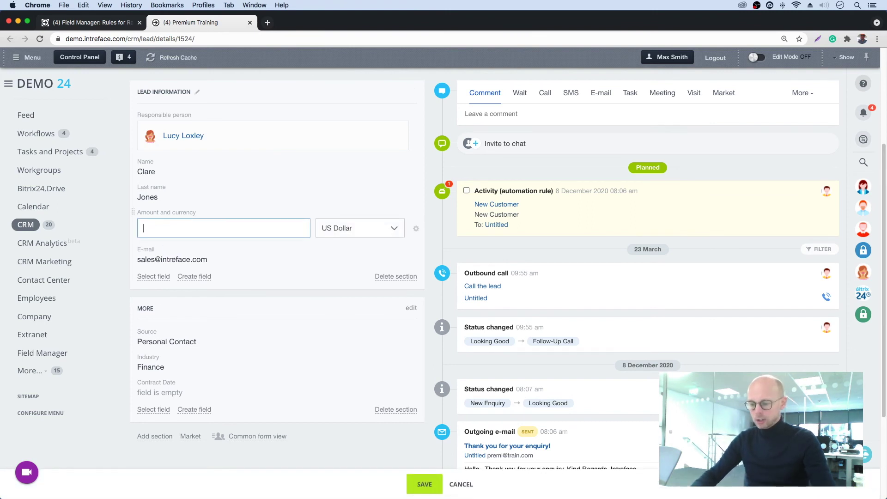
{"action": "type", "text": "2000"}
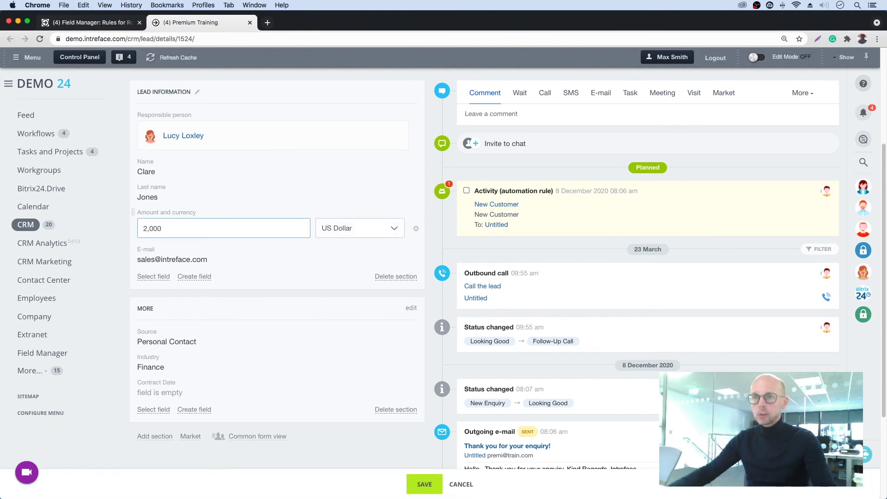
{"action": "left_click", "coordinate": [423, 484]}
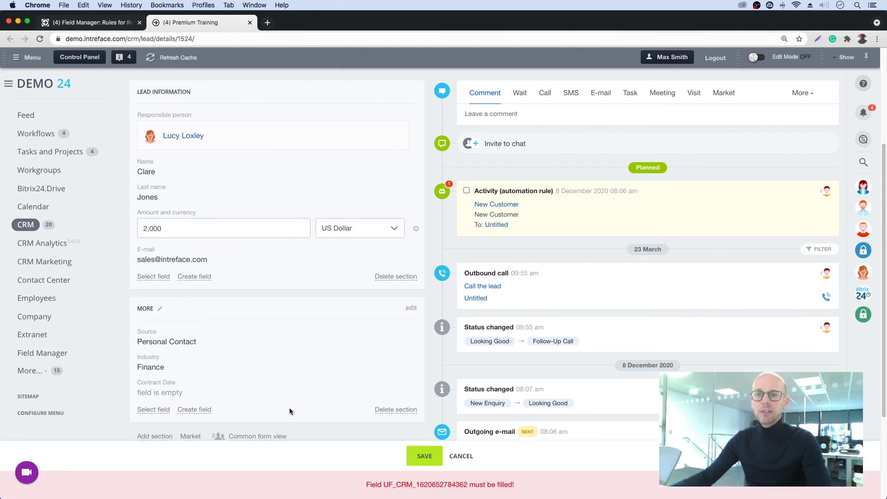
- Set the Contract Date to 20 May 2021, save the lead, and return to the rules list
{"action": "left_click_drag", "start_coordinate": [184, 393], "coordinate": [164, 397]}
{"action": "left_click", "coordinate": [164, 396]}
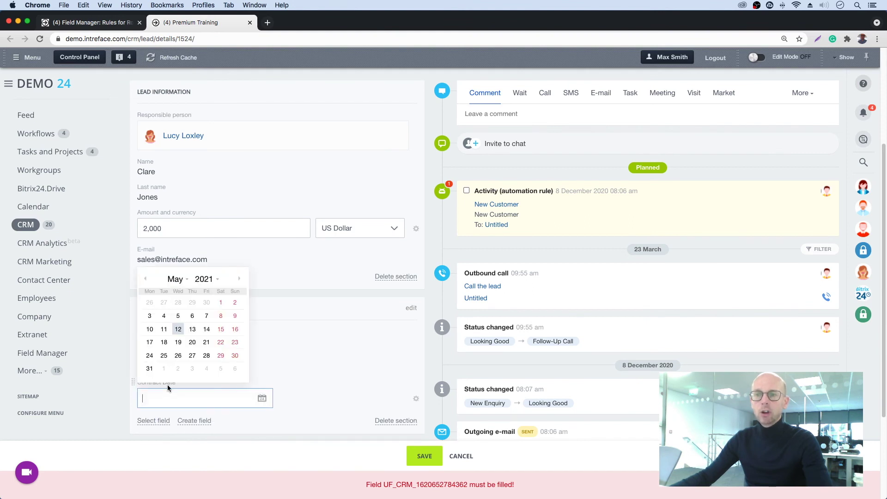
{"action": "left_click", "coordinate": [193, 346]}
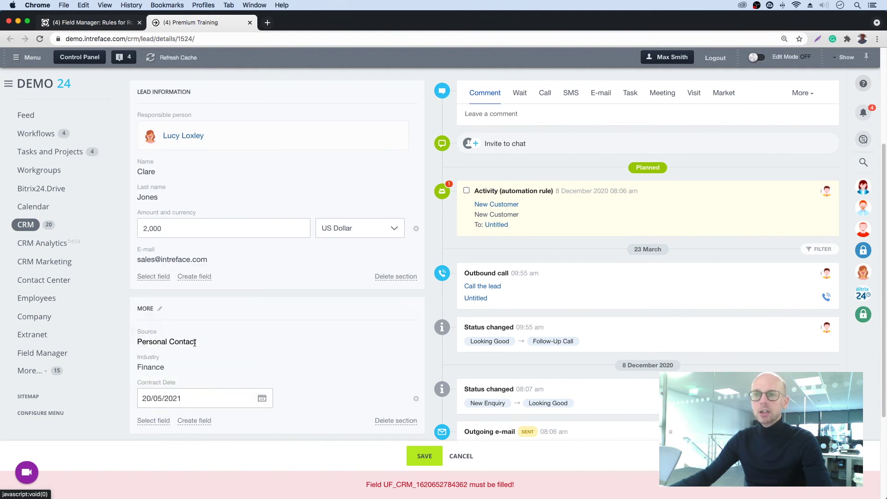
{"action": "left_click", "coordinate": [434, 457]}
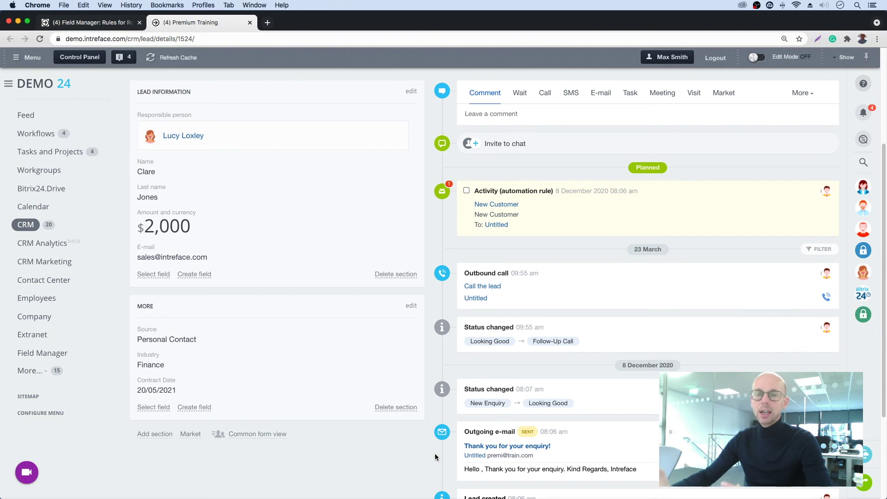
{"action": "left_click", "coordinate": [81, 23]}
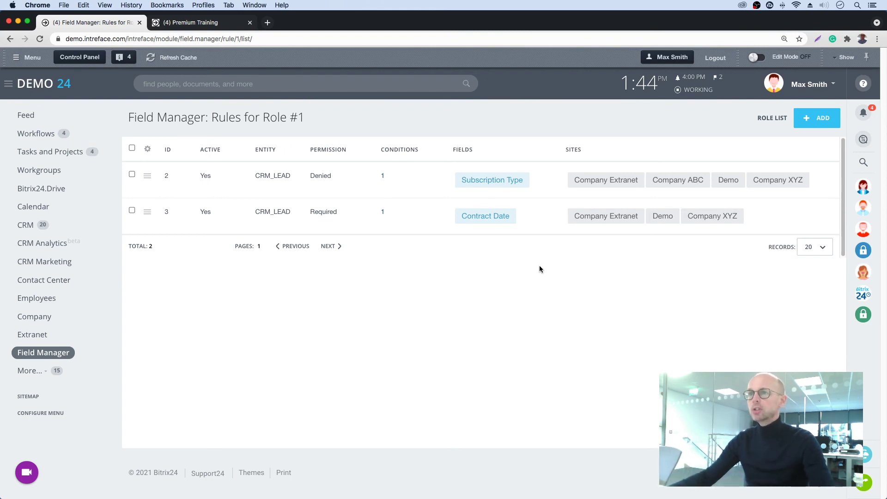
- Edit rule 2 to drop Company ABC, Demo and Company Extranet from its sites, then save
{"action": "left_click", "coordinate": [147, 179]}
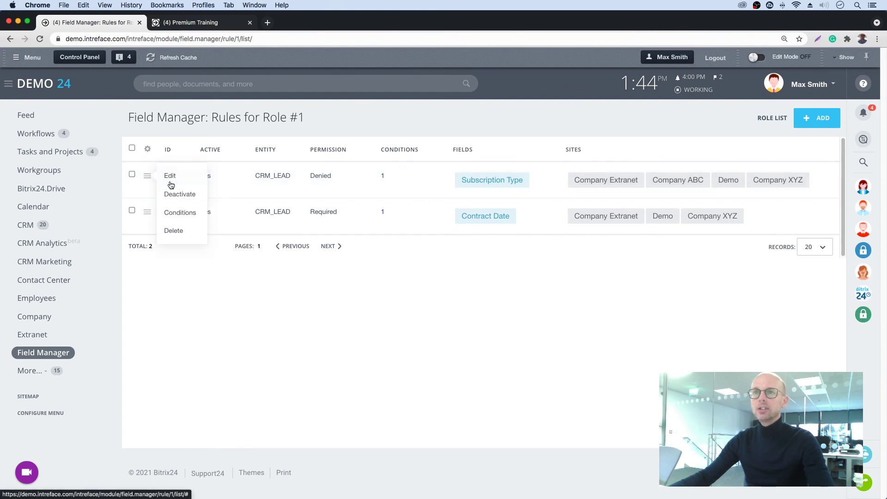
{"action": "left_click", "coordinate": [172, 176]}
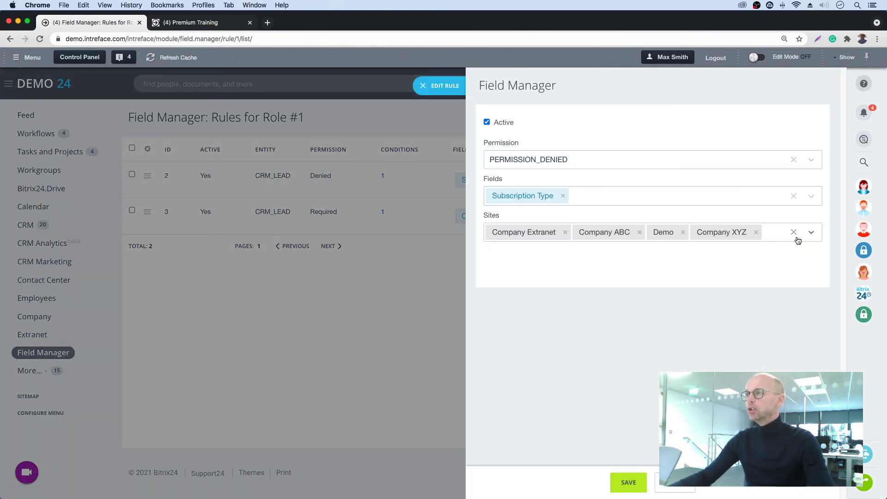
{"action": "left_click", "coordinate": [768, 234]}
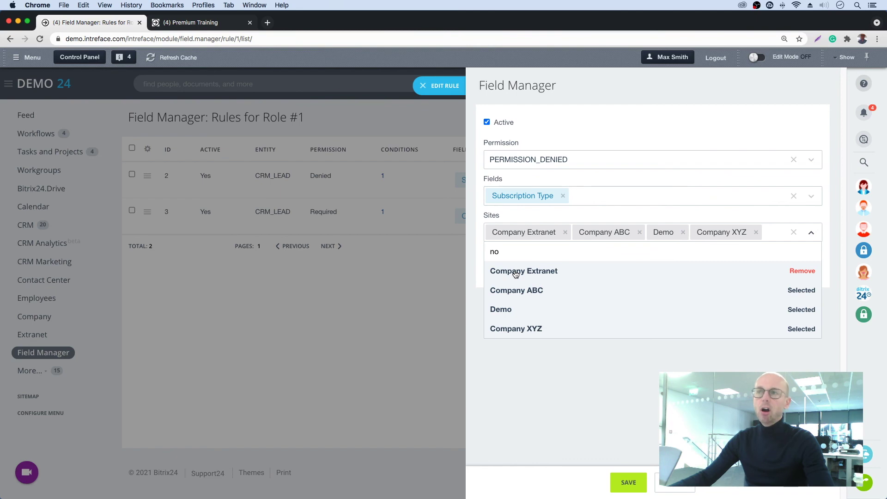
{"action": "left_click", "coordinate": [639, 232]}
{"action": "left_click", "coordinate": [610, 233]}
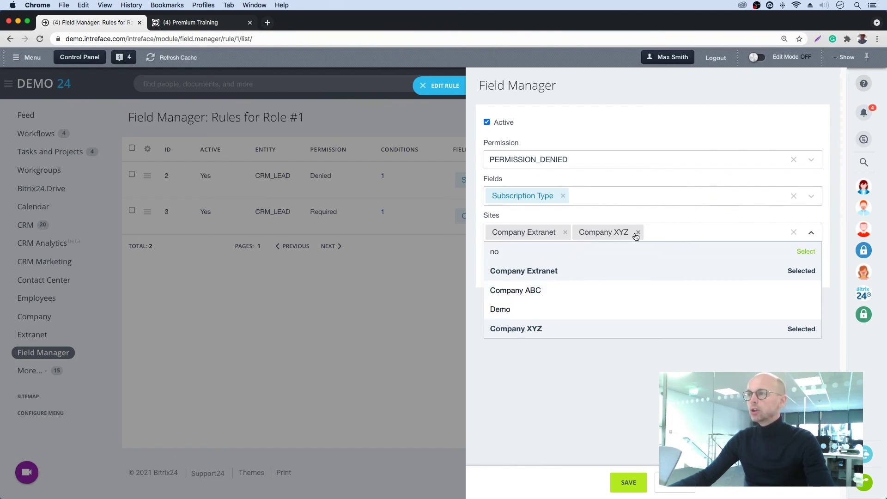
{"action": "left_click", "coordinate": [565, 233]}
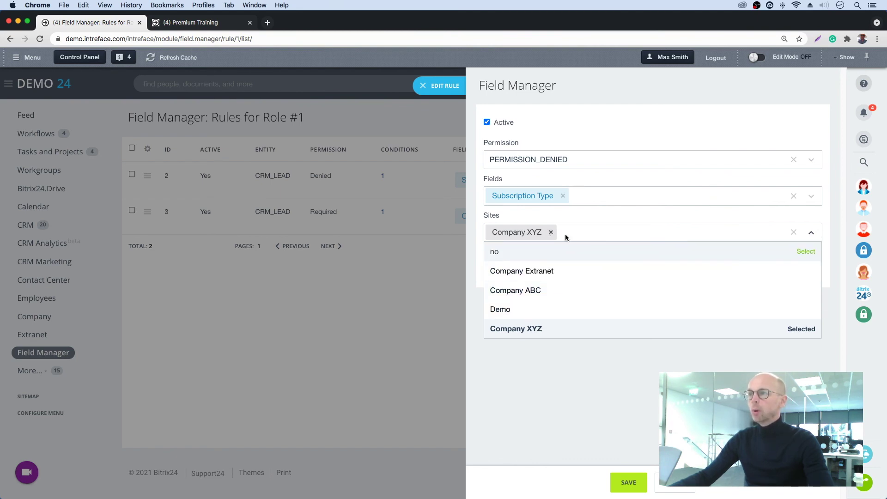
{"action": "left_click", "coordinate": [627, 482]}
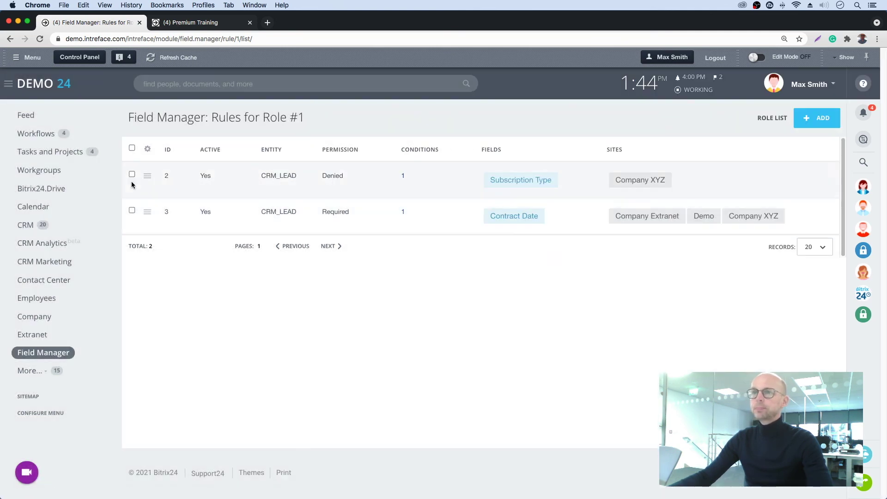